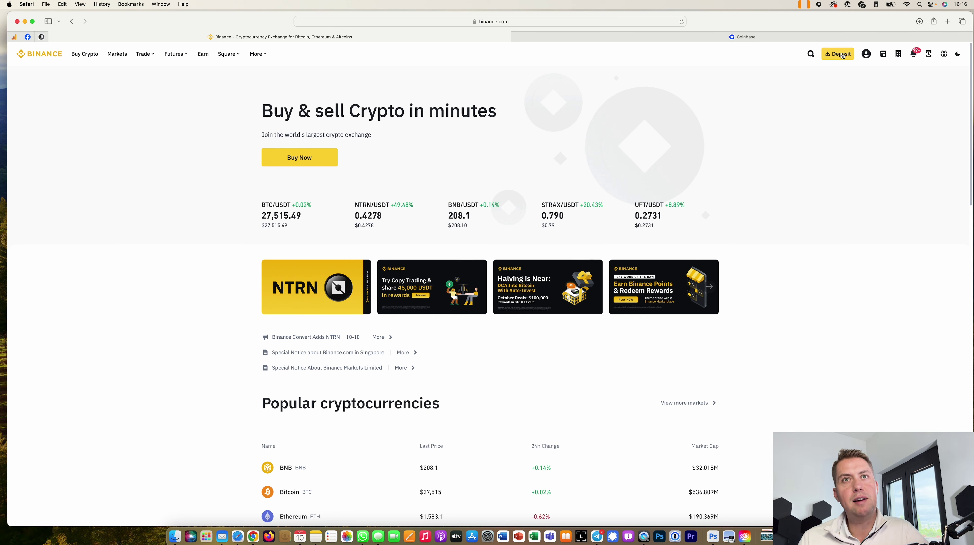
Open Binance's fiat deposit page with EUR as the currency and check the currency list.
{"action": "mouse_move", "coordinate": [882, 56]}
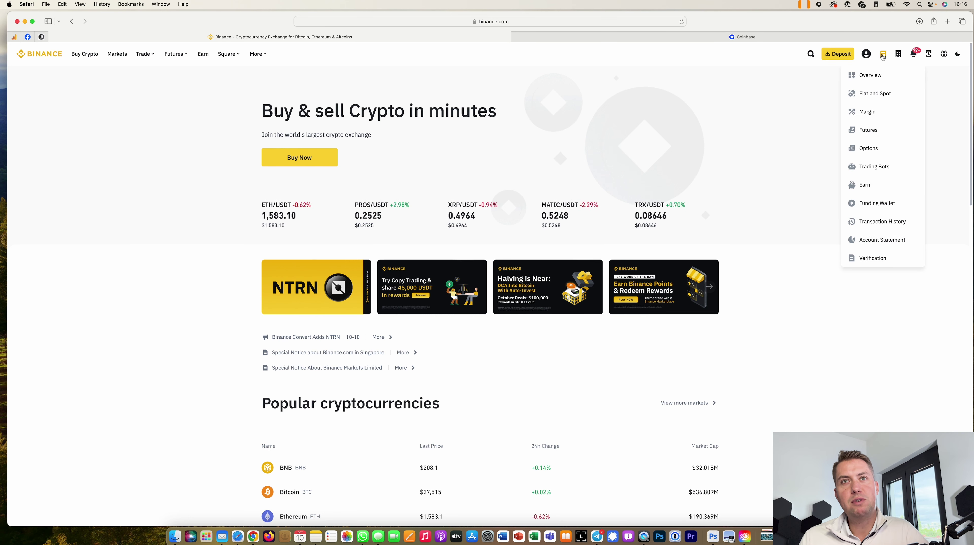
{"action": "left_click", "coordinate": [881, 79]}
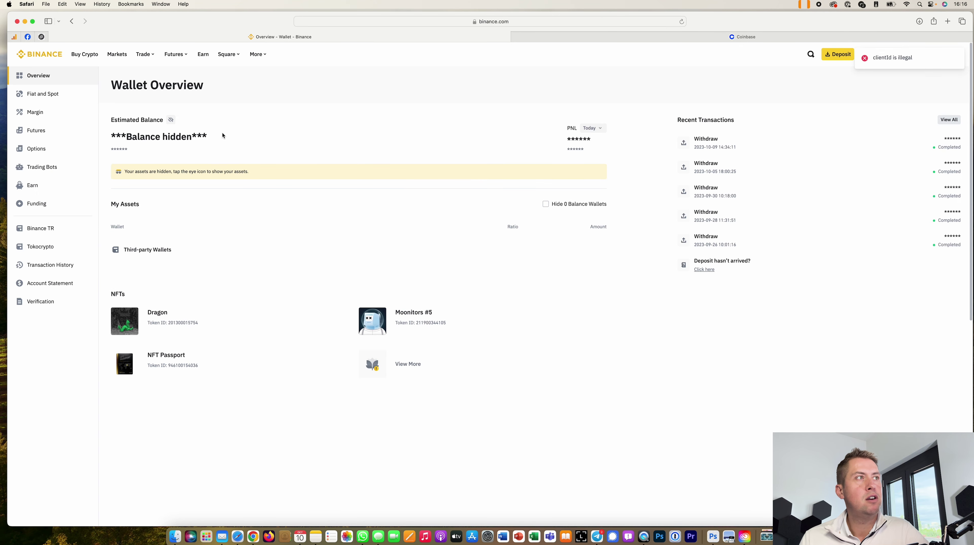
{"action": "left_click", "coordinate": [771, 87]}
{"action": "left_click", "coordinate": [521, 273]}
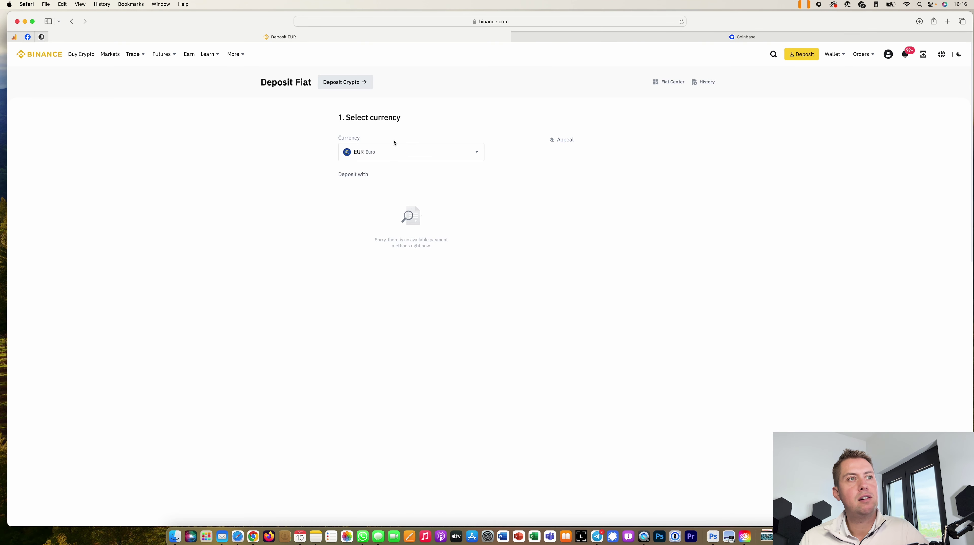
{"action": "left_click", "coordinate": [401, 154]}
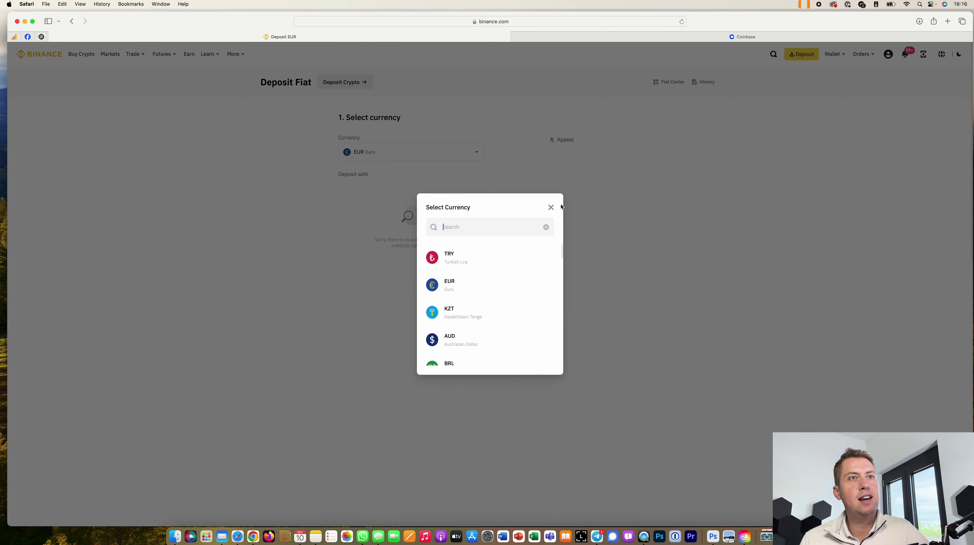
{"action": "left_click", "coordinate": [370, 200]}
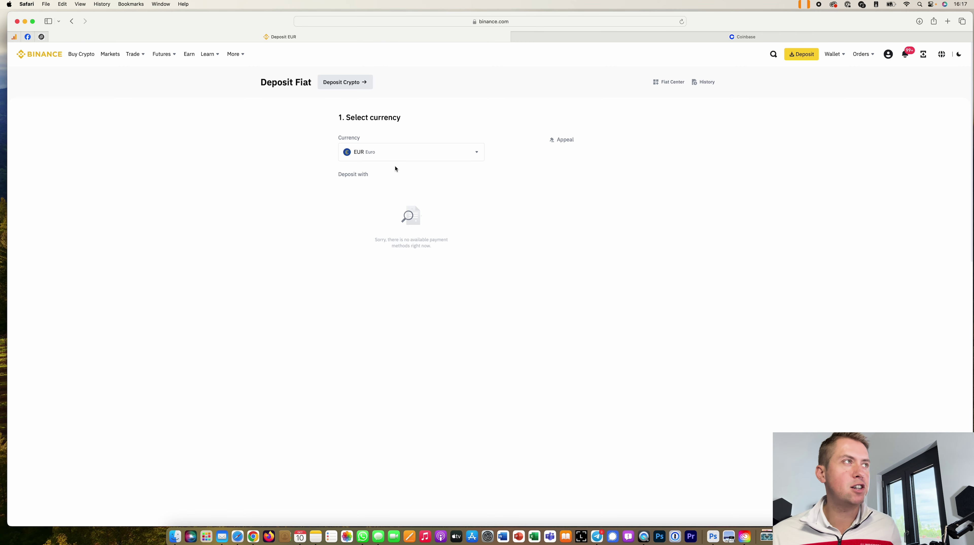
Set up a Buy Crypto order receiving USDT instead of BTC and spending 100 USD.
{"action": "left_click", "coordinate": [93, 59]}
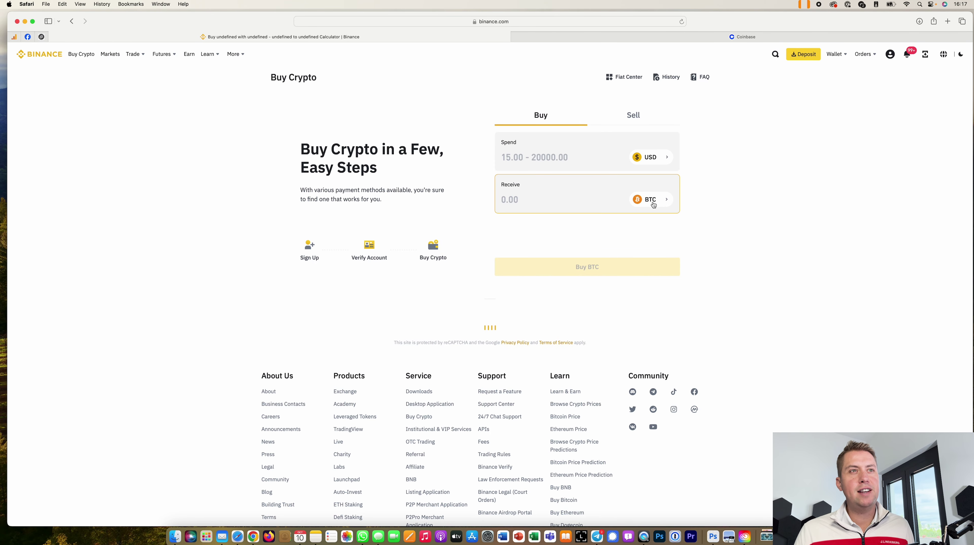
{"action": "left_click", "coordinate": [654, 200]}
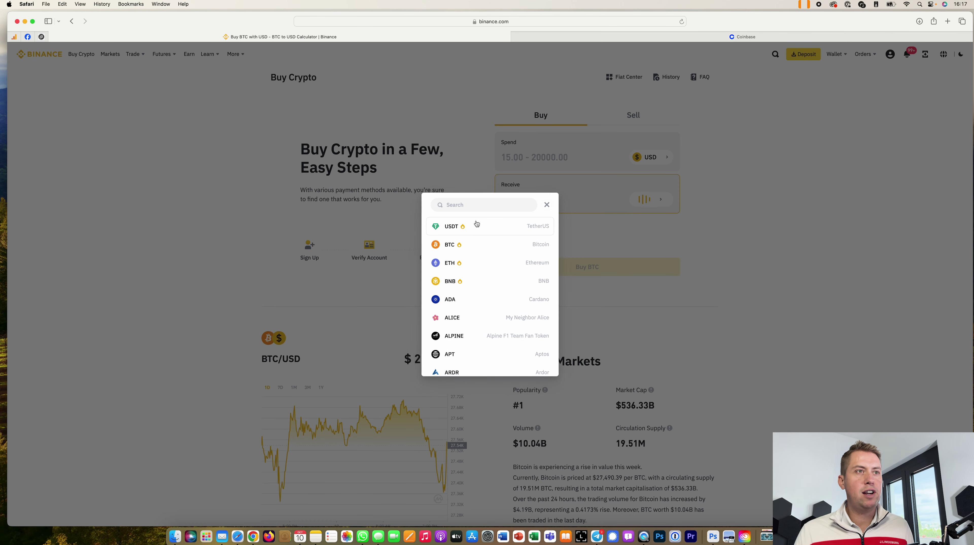
{"action": "left_click", "coordinate": [452, 228]}
{"action": "left_click", "coordinate": [539, 156]}
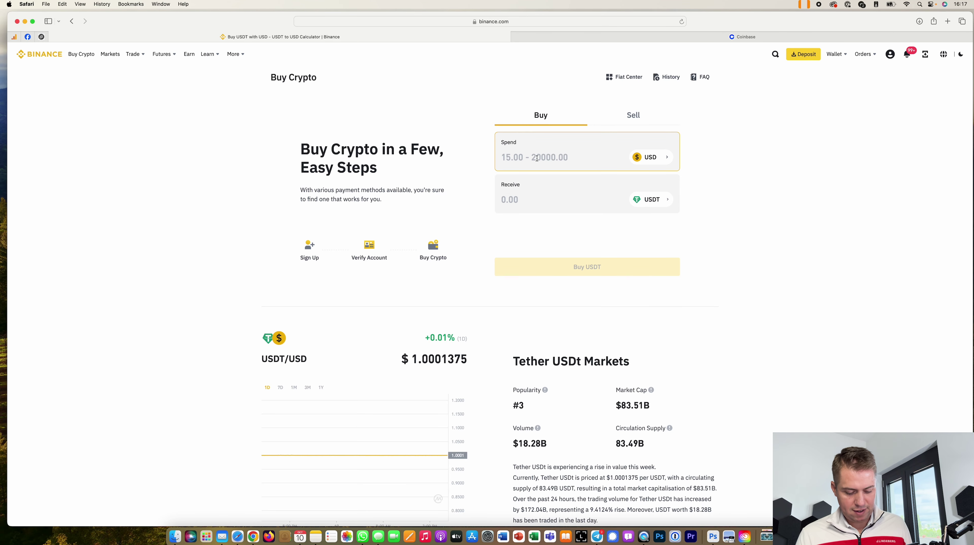
{"action": "type", "text": "100"}
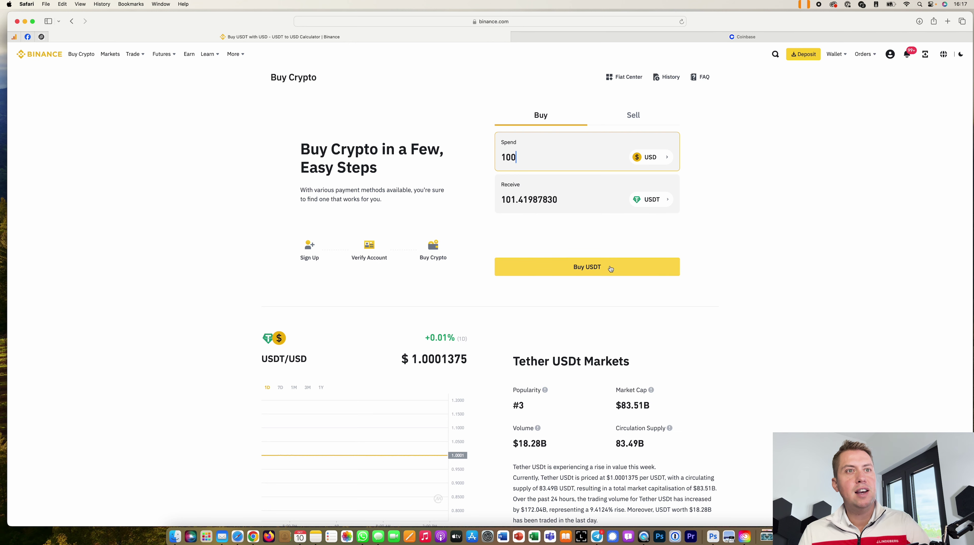
{"action": "left_click", "coordinate": [610, 269]}
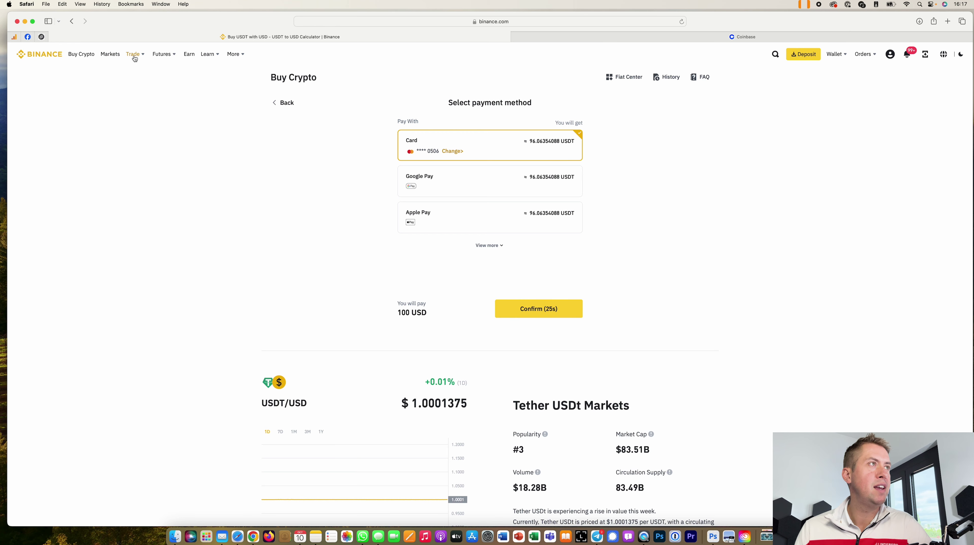
Open the Binance P2P market and glance over the USDT offers in EUR.
{"action": "mouse_move", "coordinate": [141, 55]}
{"action": "left_click", "coordinate": [222, 170]}
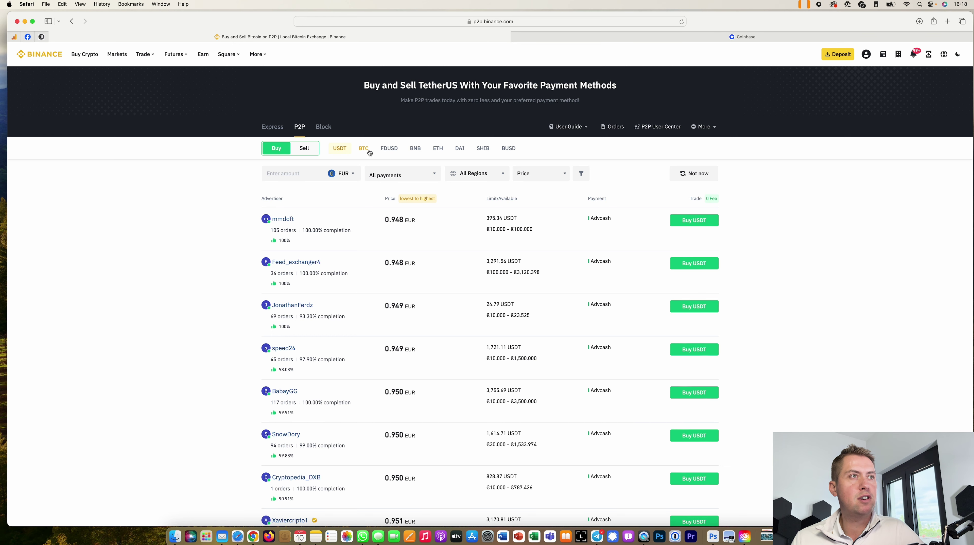
{"action": "scroll", "coordinate": [480, 302], "scroll_direction": "down", "scroll_amount": 3}
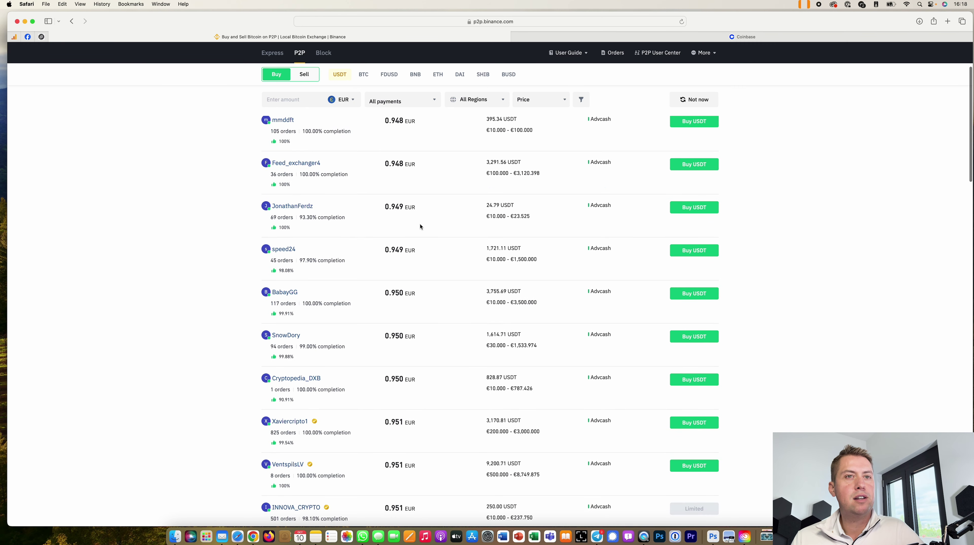
{"action": "scroll", "coordinate": [419, 223], "scroll_direction": "up", "scroll_amount": 3}
Filter the P2P offers to SEPA (EU) bank transfer and browse the cheapest sellers.
{"action": "left_click", "coordinate": [422, 172]}
{"action": "scroll", "coordinate": [411, 244], "scroll_direction": "down", "scroll_amount": 3}
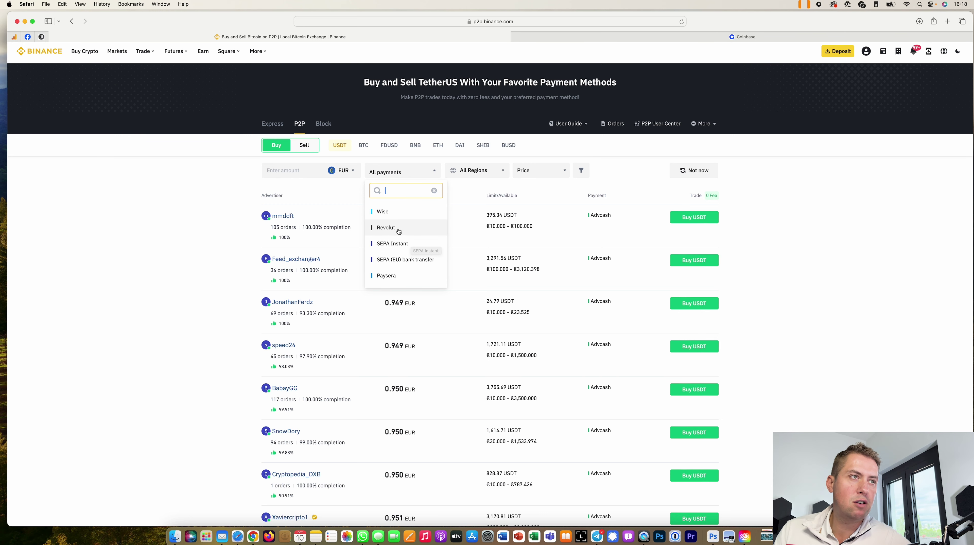
{"action": "scroll", "coordinate": [398, 241], "scroll_direction": "down", "scroll_amount": 1}
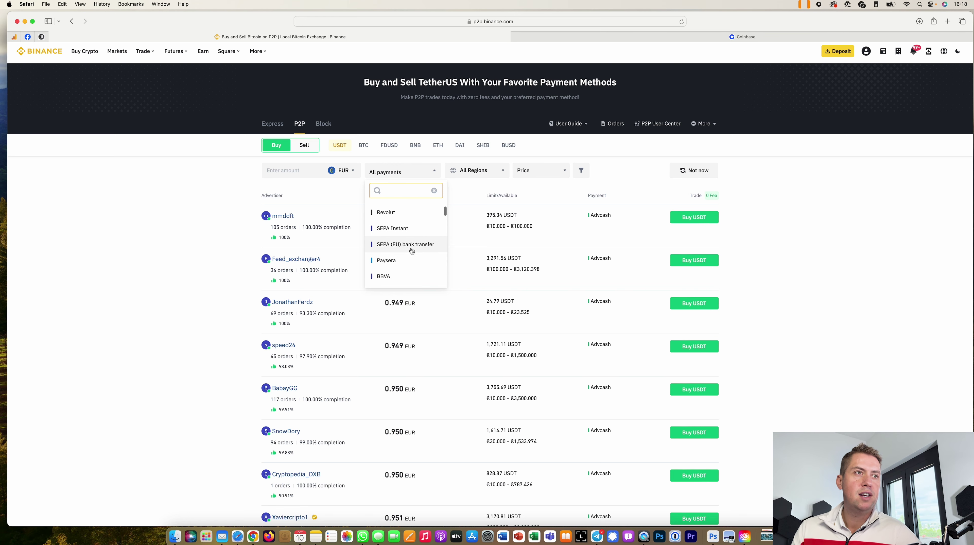
{"action": "left_click", "coordinate": [414, 246]}
{"action": "scroll", "coordinate": [538, 226], "scroll_direction": "down", "scroll_amount": 8}
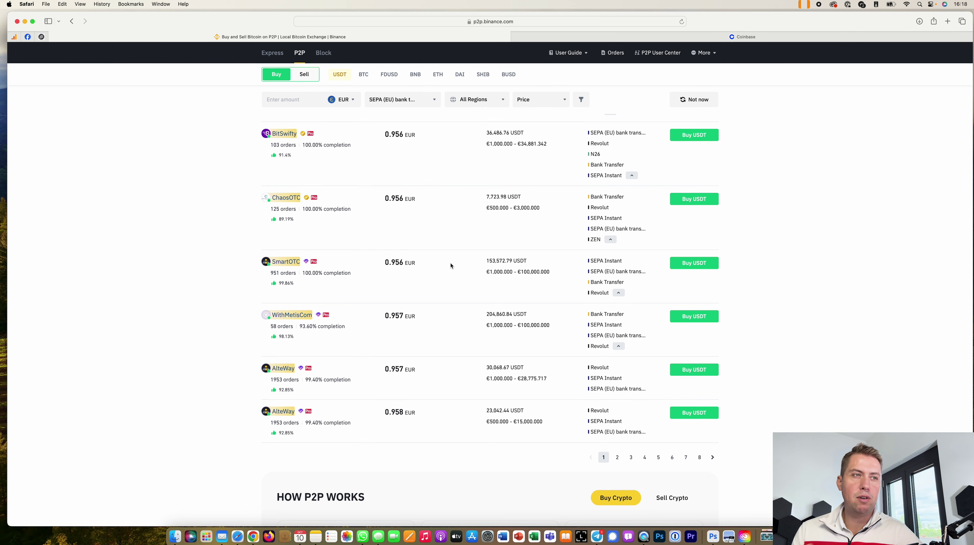
{"action": "scroll", "coordinate": [450, 266], "scroll_direction": "up", "scroll_amount": 7}
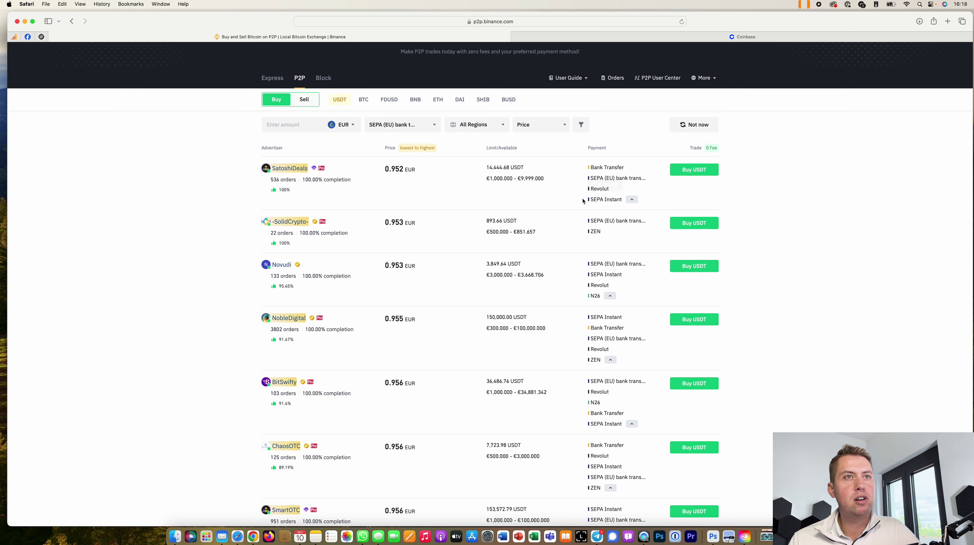
{"action": "scroll", "coordinate": [578, 201], "scroll_direction": "down", "scroll_amount": 1}
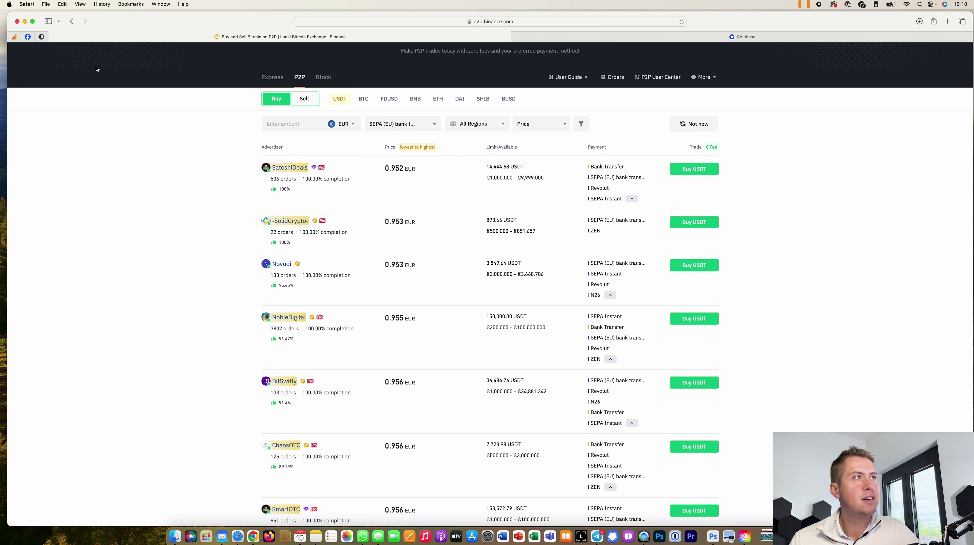
{"action": "scroll", "coordinate": [214, 68], "scroll_direction": "up", "scroll_amount": 3}
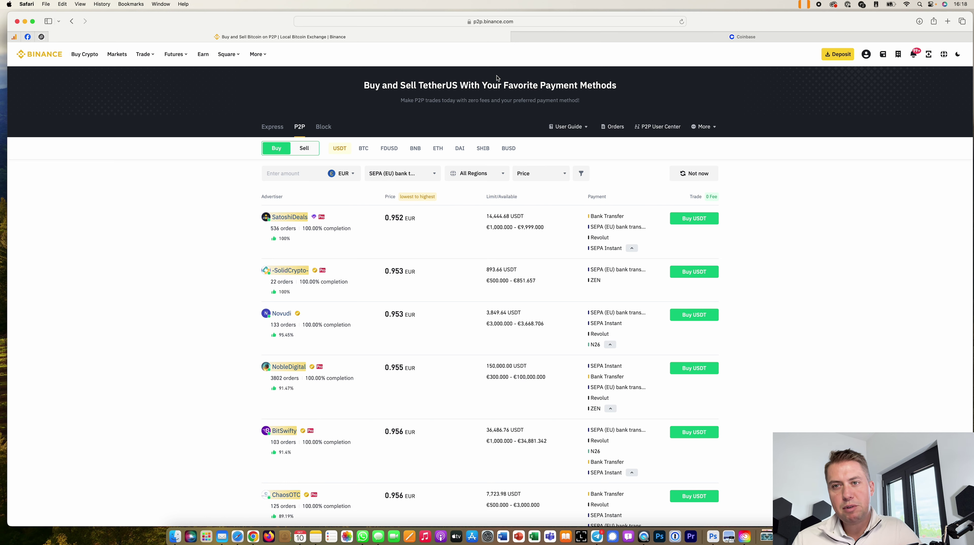
Switch to Coinbase and review the SEPA Add cash bank details before closing them.
{"action": "left_click", "coordinate": [791, 41]}
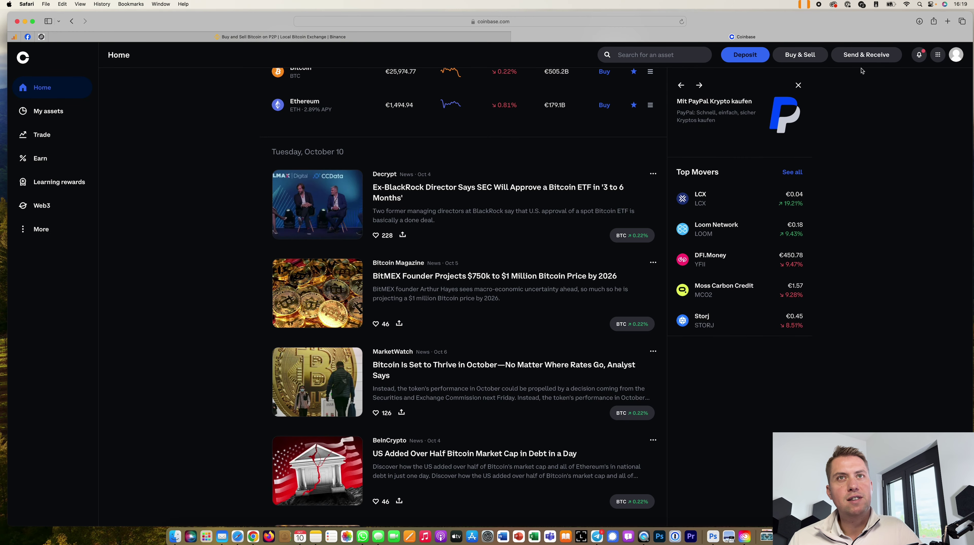
{"action": "left_click", "coordinate": [757, 58]}
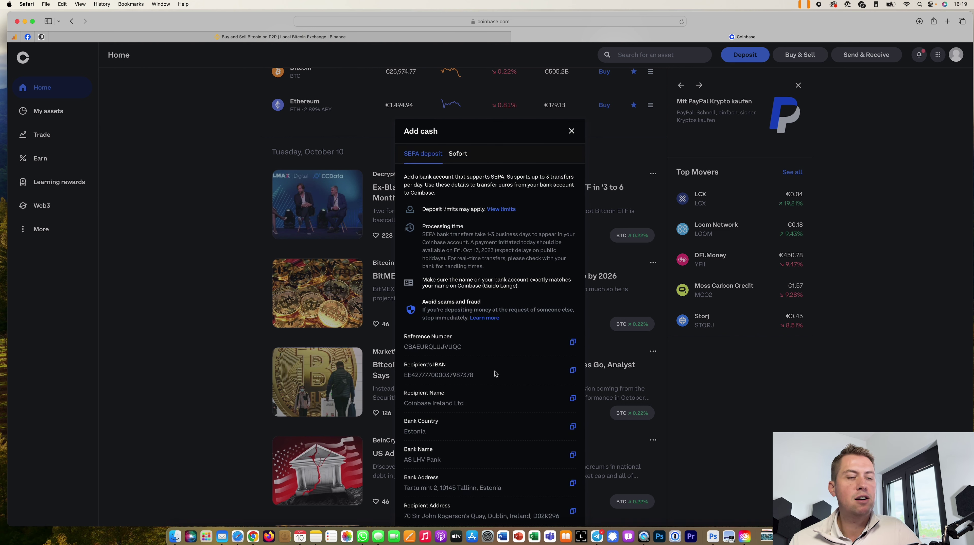
{"action": "scroll", "coordinate": [491, 392], "scroll_direction": "down", "scroll_amount": 1}
{"action": "scroll", "coordinate": [491, 390], "scroll_direction": "up", "scroll_amount": 1}
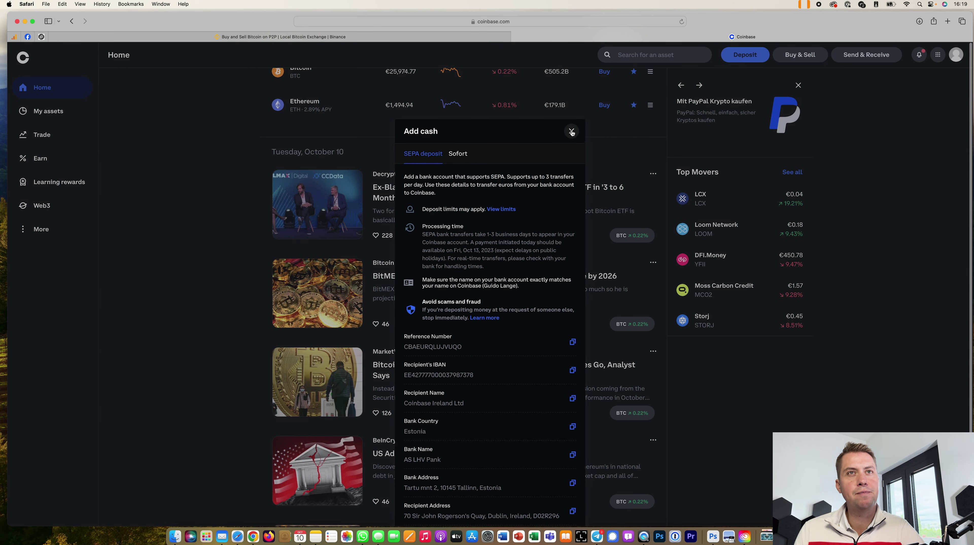
{"action": "left_click", "coordinate": [572, 132]}
Switch Coinbase to Advanced trading and reach the USDT-EUR order form.
{"action": "left_click", "coordinate": [956, 54]}
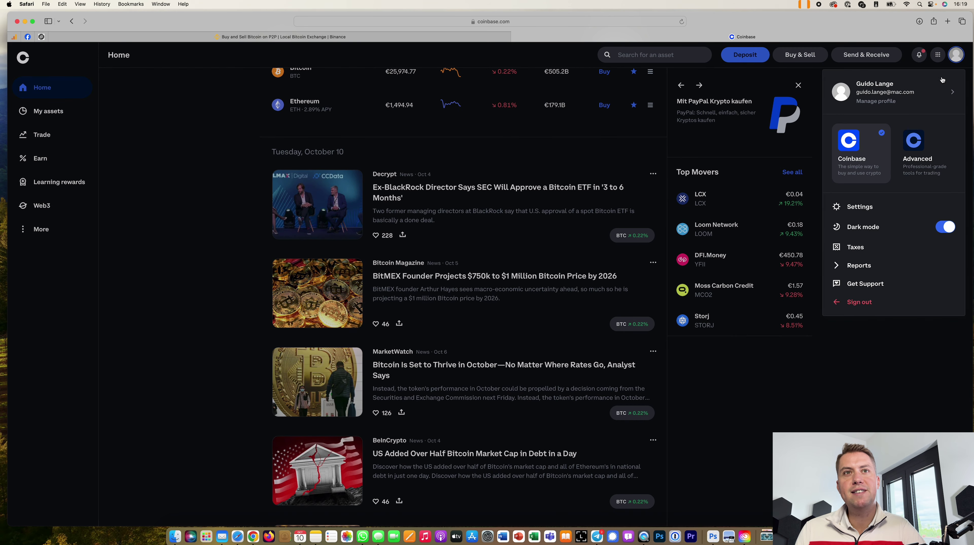
{"action": "left_click", "coordinate": [931, 152]}
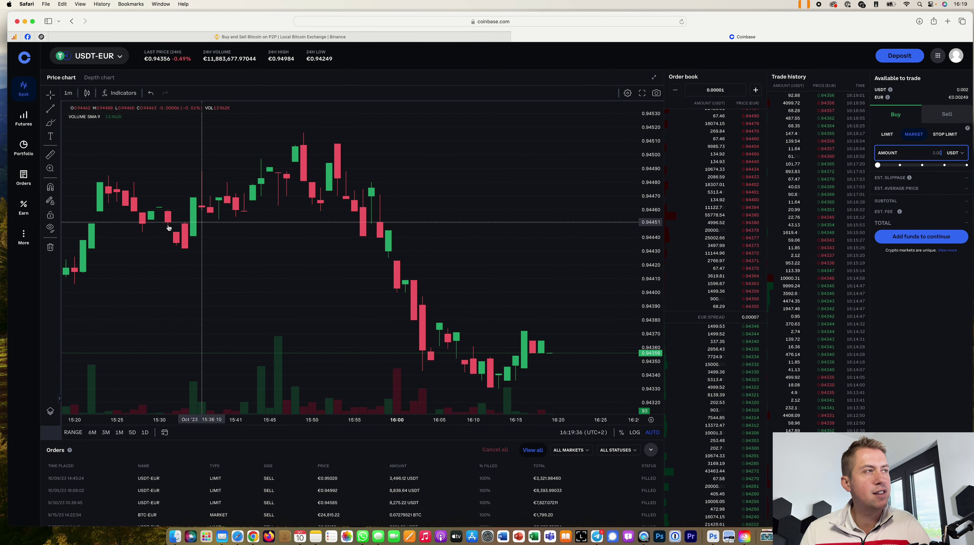
{"action": "left_click", "coordinate": [956, 55]}
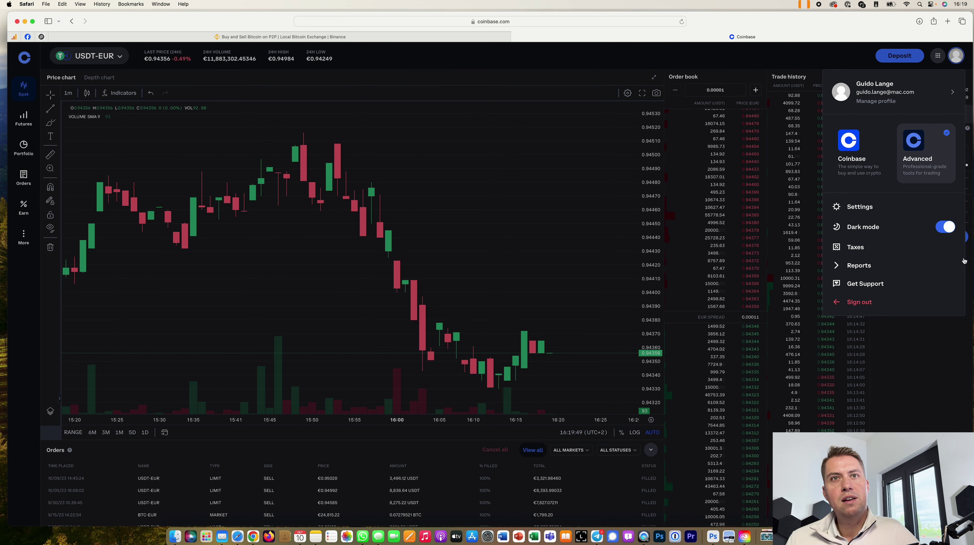
{"action": "left_click", "coordinate": [922, 346]}
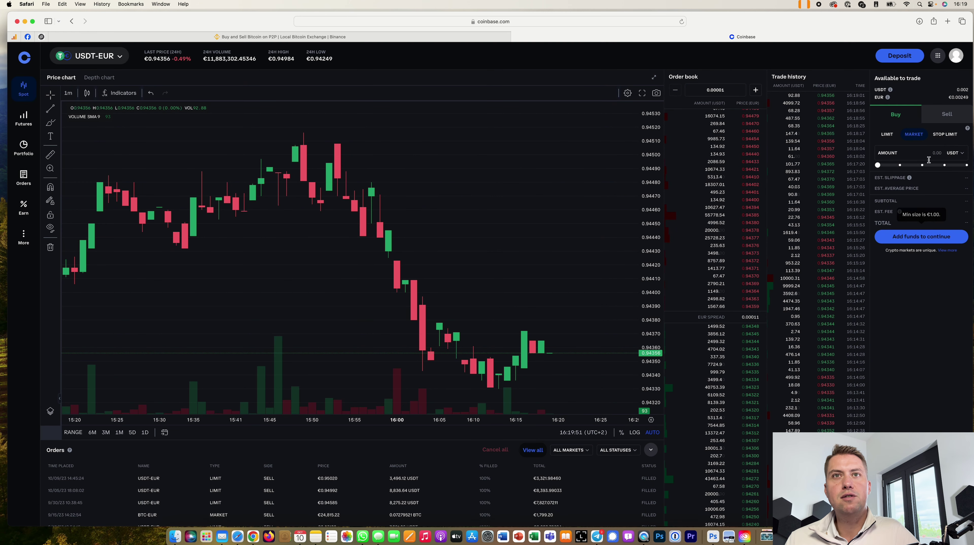
Try the buy amount slider, reset it to 0%, and switch to a limit order.
{"action": "mouse_move", "coordinate": [878, 165]}
{"action": "left_mouse_down"}
{"action": "mouse_move", "coordinate": [940, 170]}
{"action": "mouse_move", "coordinate": [871, 166]}
{"action": "left_mouse_up"}
{"action": "left_click", "coordinate": [947, 114]}
{"action": "left_click", "coordinate": [909, 121]}
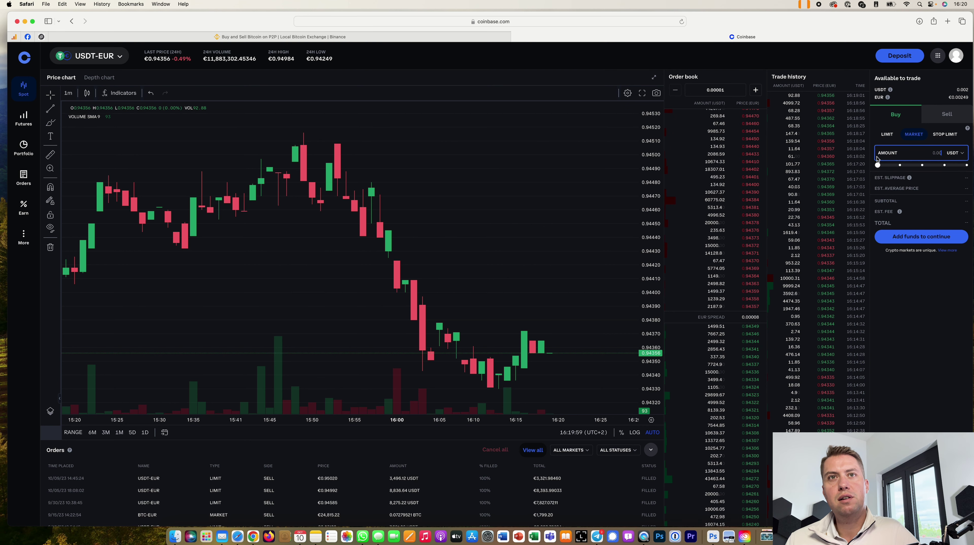
{"action": "left_click_drag", "start_coordinate": [878, 164], "coordinate": [923, 167]}
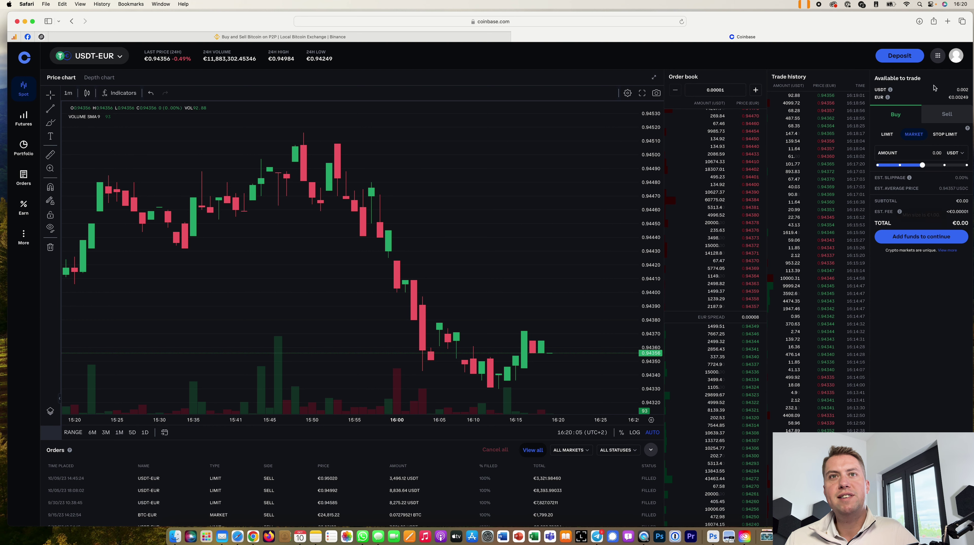
{"action": "left_click_drag", "start_coordinate": [924, 167], "coordinate": [881, 165]}
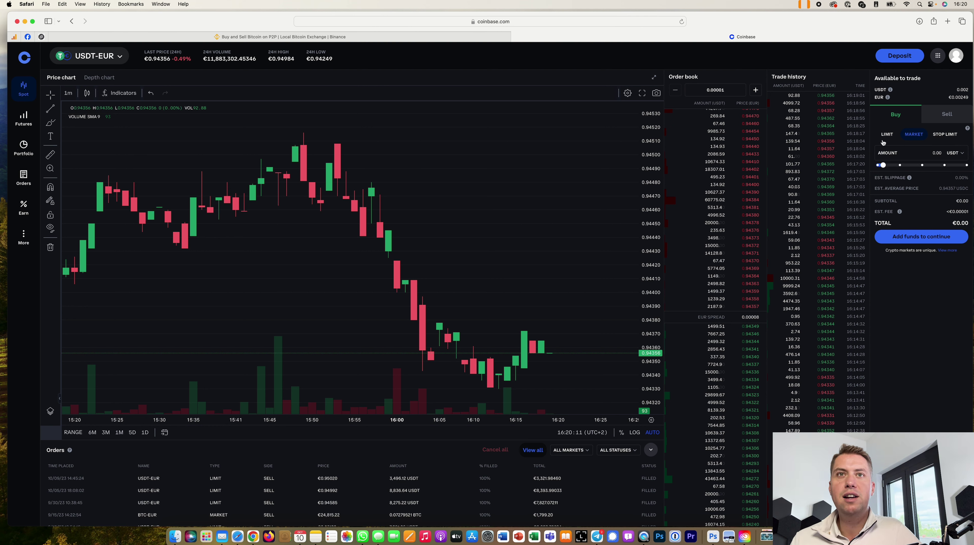
{"action": "left_click", "coordinate": [887, 135]}
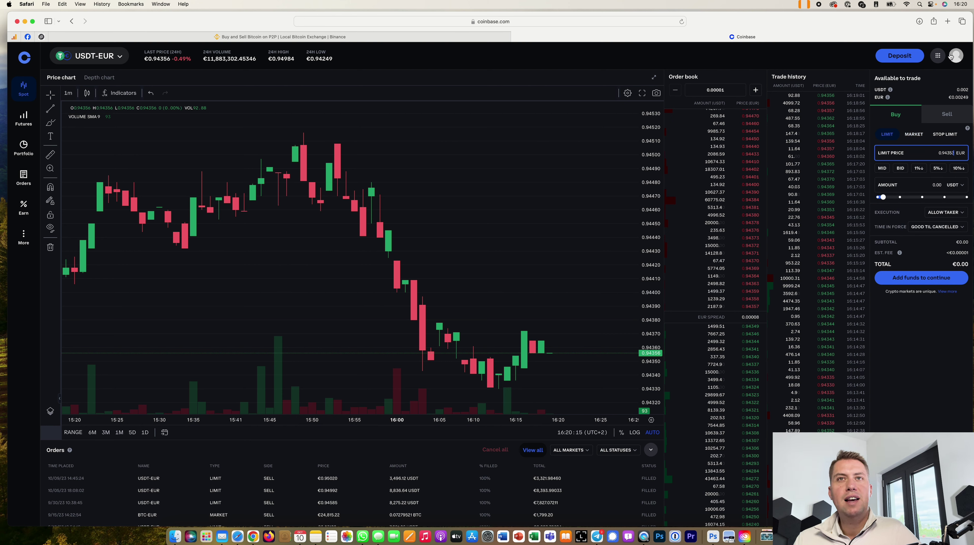
{"action": "left_click", "coordinate": [953, 61]}
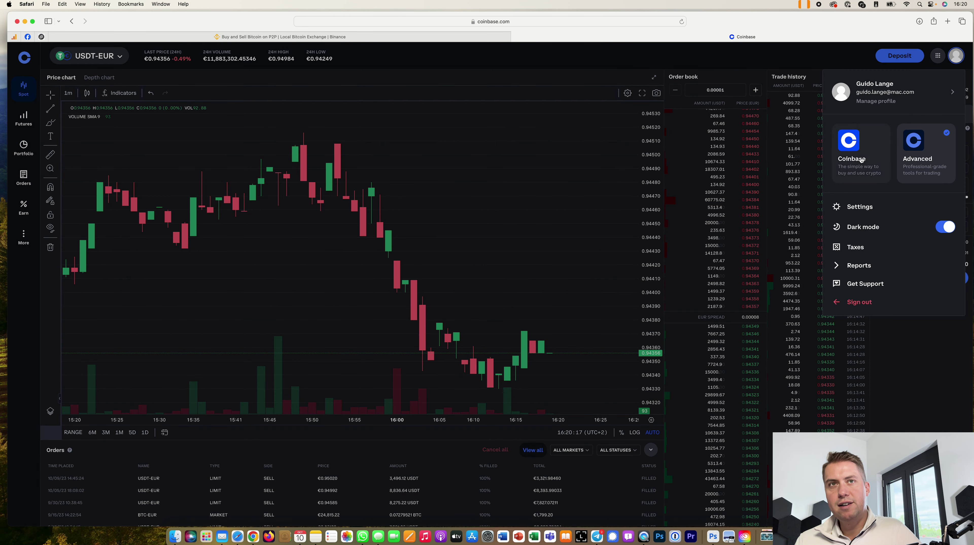
Return to simple Coinbase and choose Tether (USDT) as the asset in the Send form.
{"action": "left_click", "coordinate": [858, 157]}
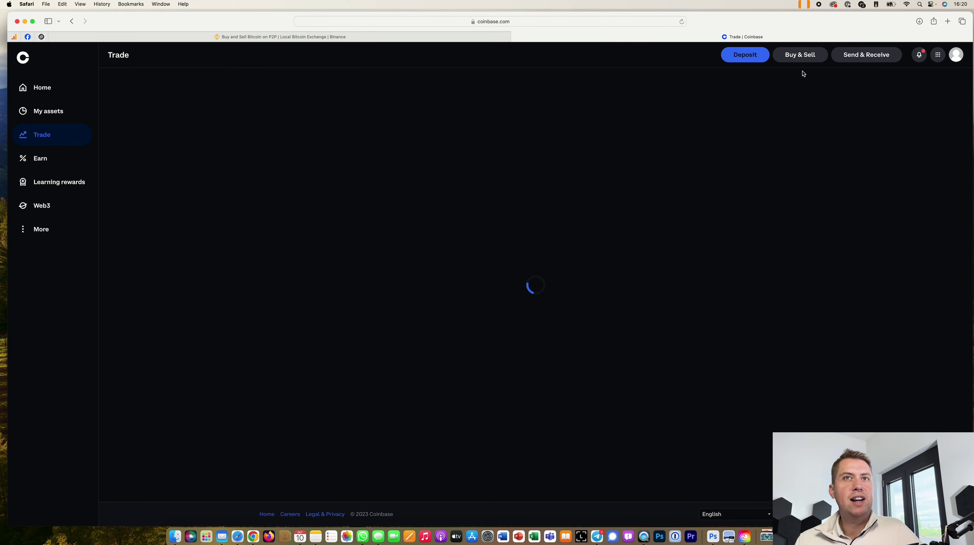
{"action": "left_click", "coordinate": [861, 57]}
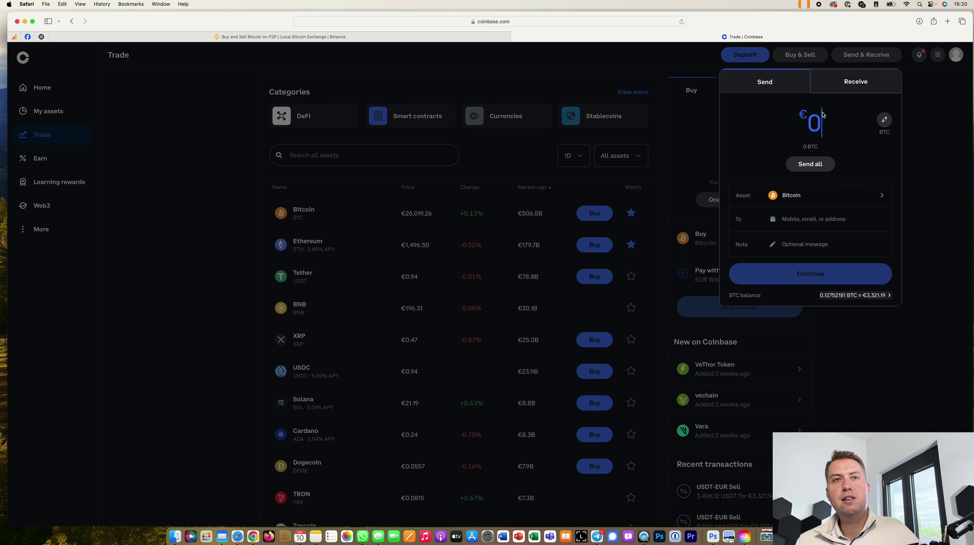
{"action": "left_click", "coordinate": [791, 196]}
{"action": "scroll", "coordinate": [781, 164], "scroll_direction": "down", "scroll_amount": 3}
{"action": "scroll", "coordinate": [780, 164], "scroll_direction": "down", "scroll_amount": 2}
{"action": "left_click", "coordinate": [787, 224]}
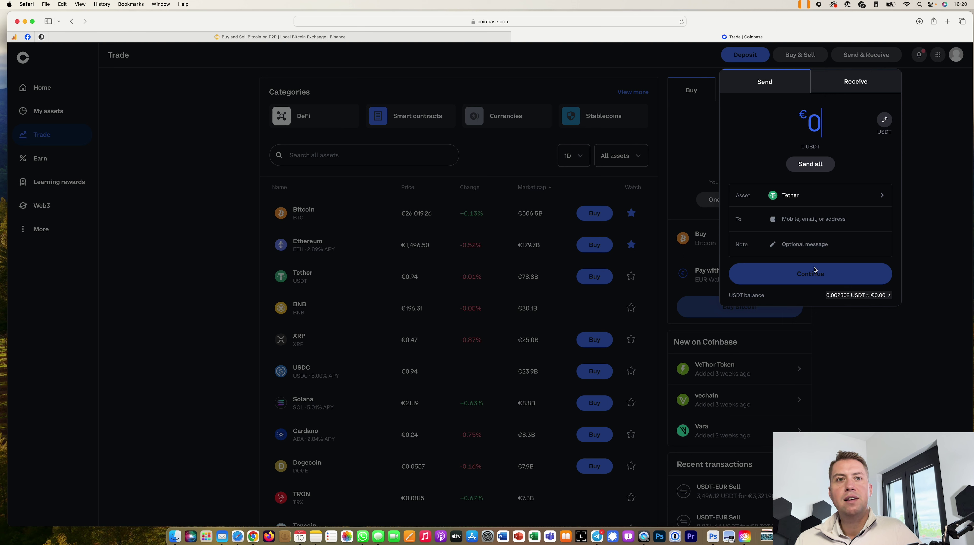
{"action": "left_click", "coordinate": [804, 219]}
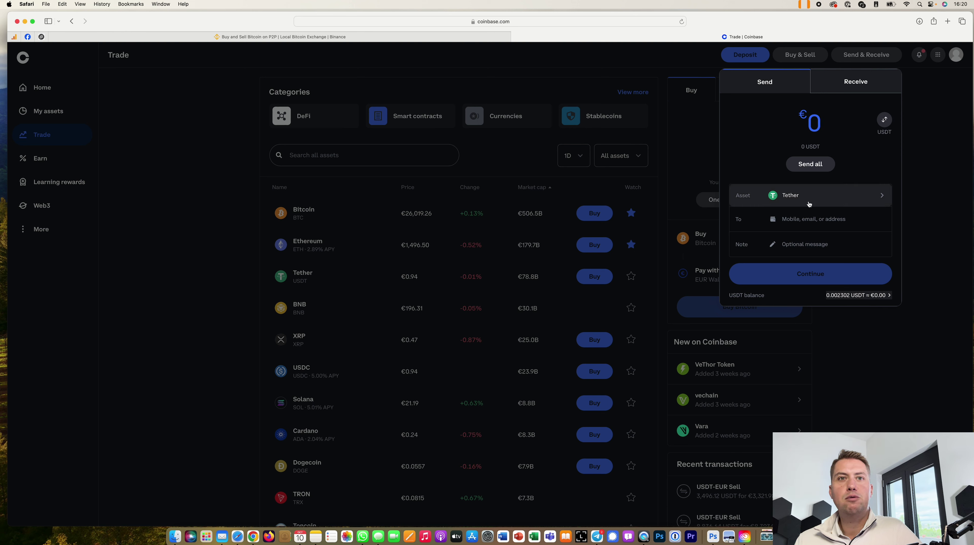
{"action": "left_click", "coordinate": [400, 37]}
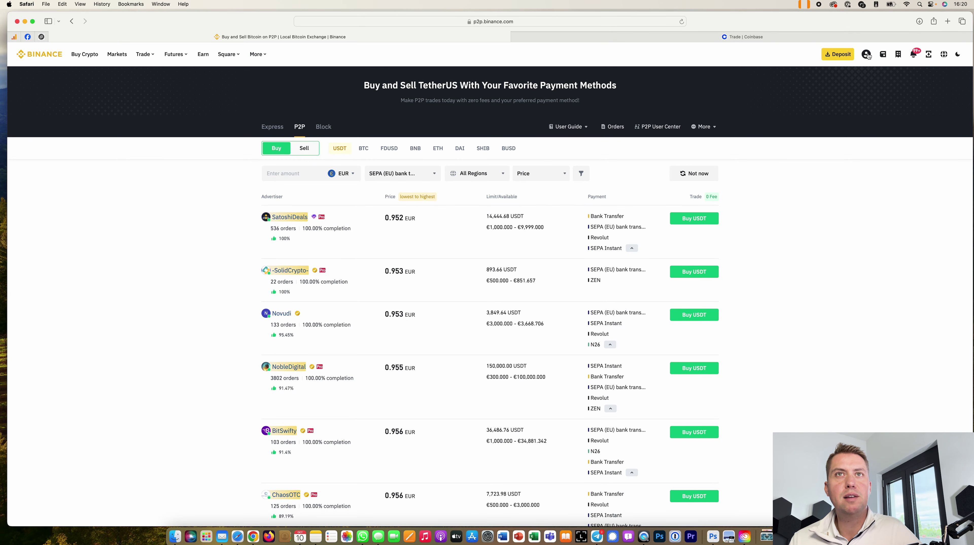
Copy Binance's USDT deposit address on the Ethereum (ERC20) network.
{"action": "mouse_move", "coordinate": [882, 56]}
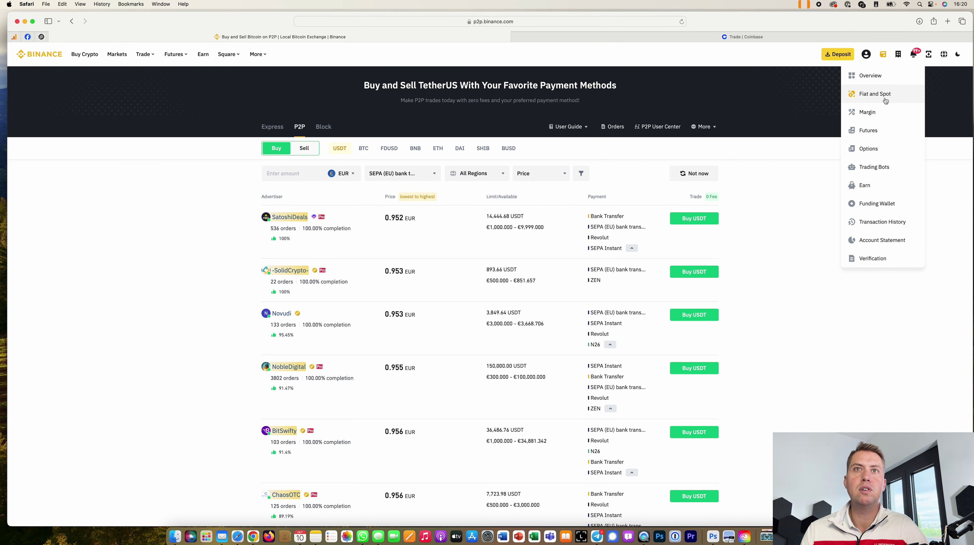
{"action": "left_click", "coordinate": [838, 53]}
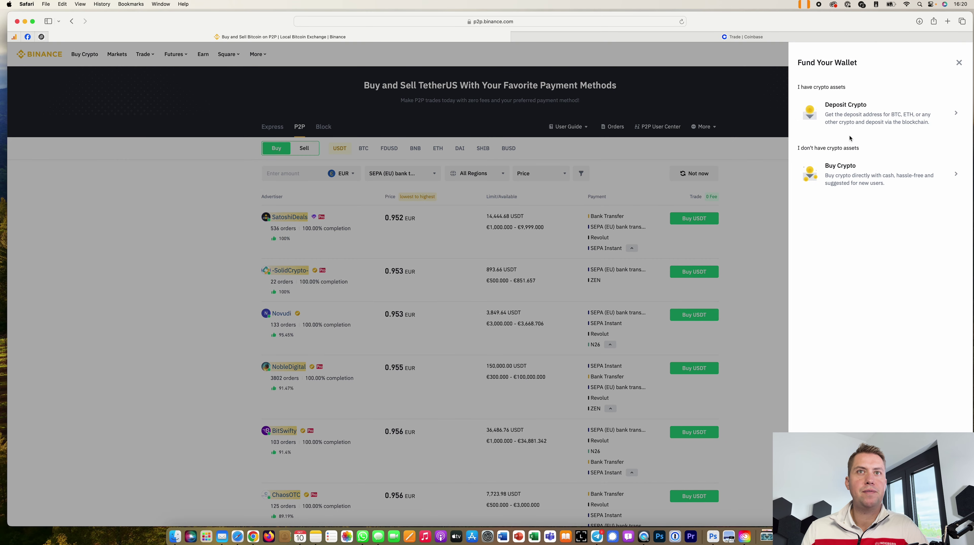
{"action": "left_click", "coordinate": [864, 117]}
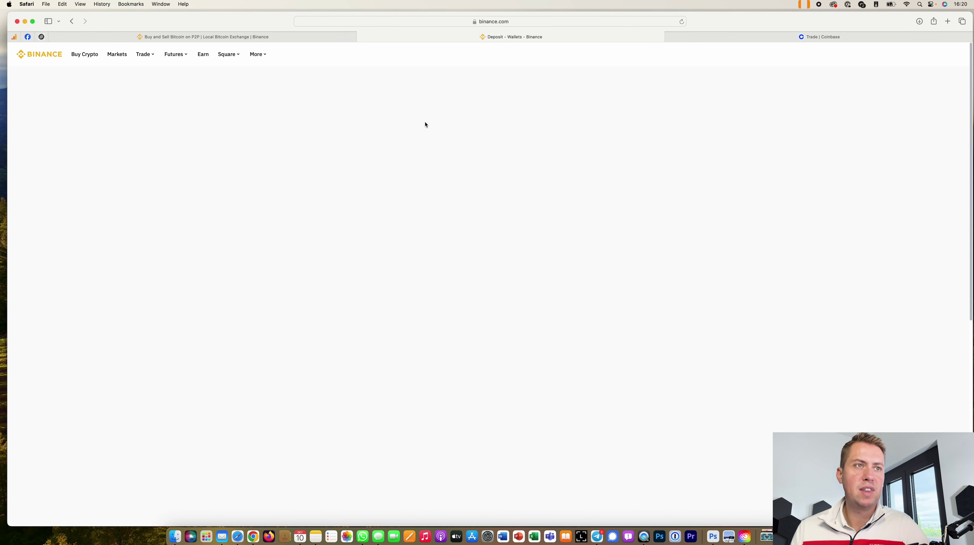
{"action": "left_click", "coordinate": [355, 131]}
{"action": "left_click", "coordinate": [305, 166]}
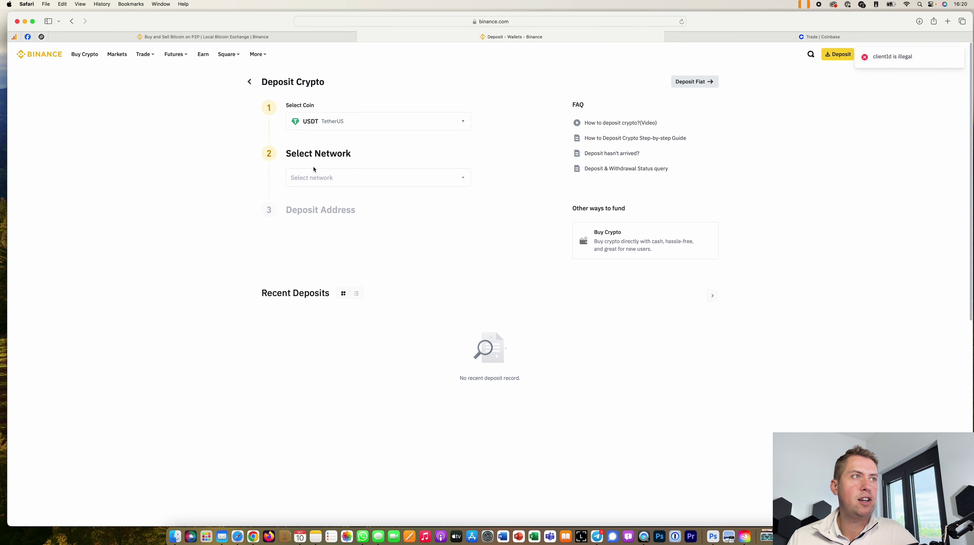
{"action": "left_click", "coordinate": [334, 180]}
{"action": "left_click", "coordinate": [375, 297]}
{"action": "left_click", "coordinate": [456, 244]}
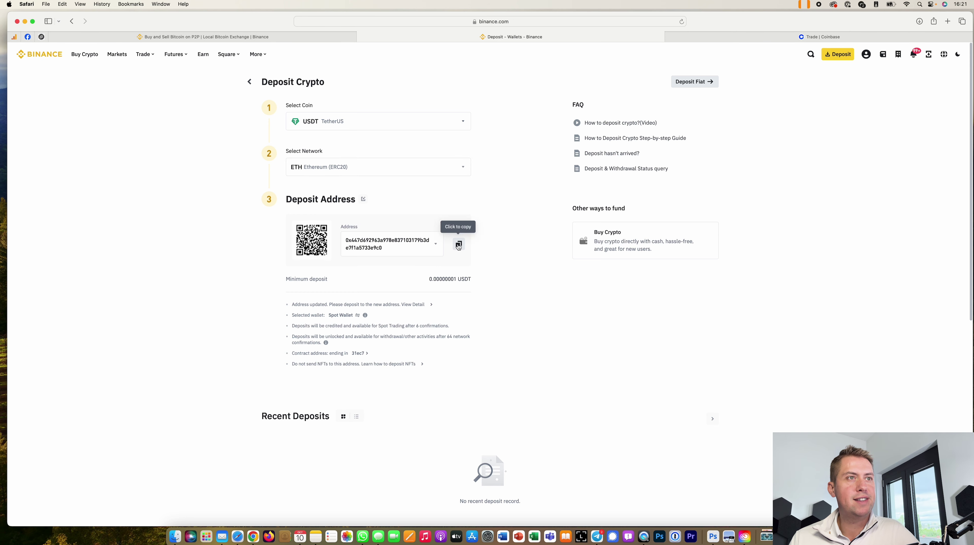
Paste the Binance USDT address as recipient in Coinbase's Tether send form.
{"action": "left_click", "coordinate": [820, 36]}
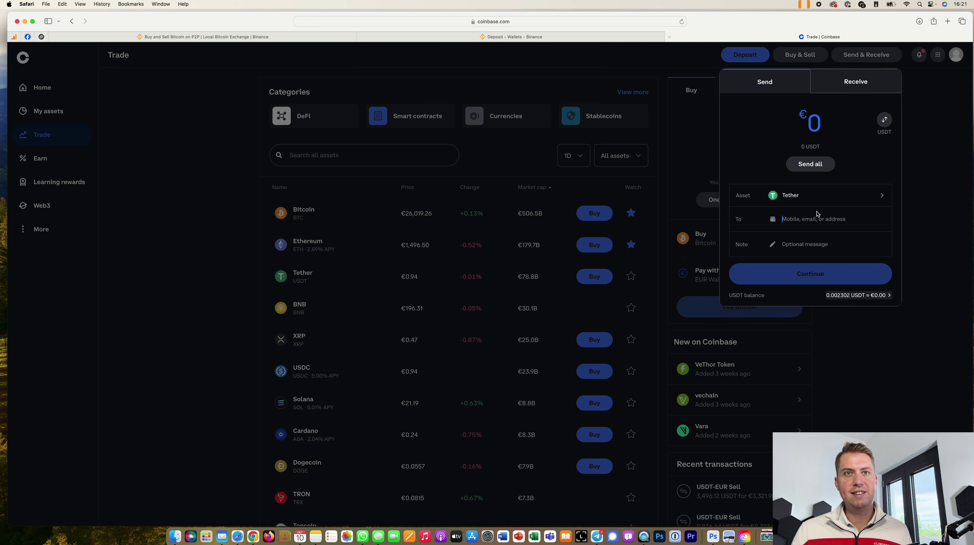
{"action": "left_click", "coordinate": [795, 221]}
{"action": "key", "text": "super+v"}
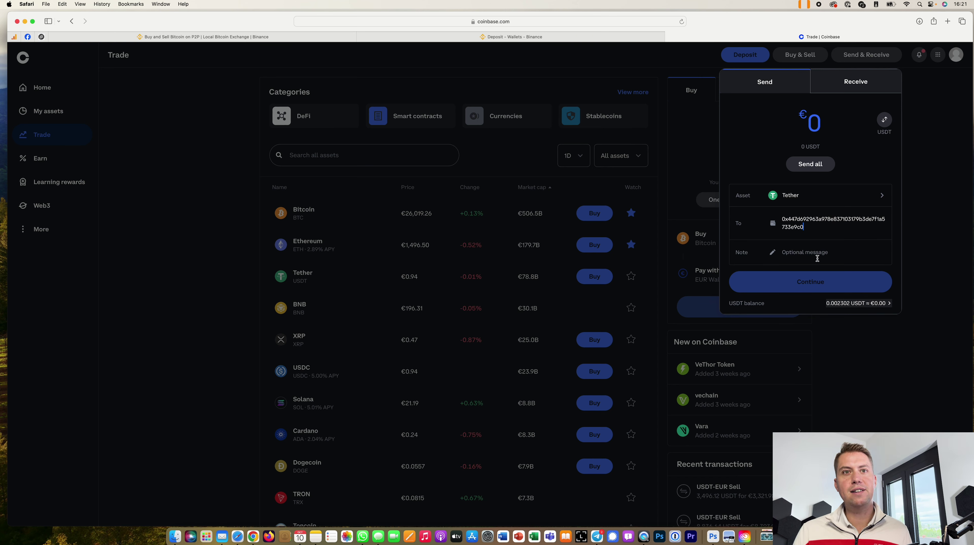
{"action": "left_click", "coordinate": [821, 117]}
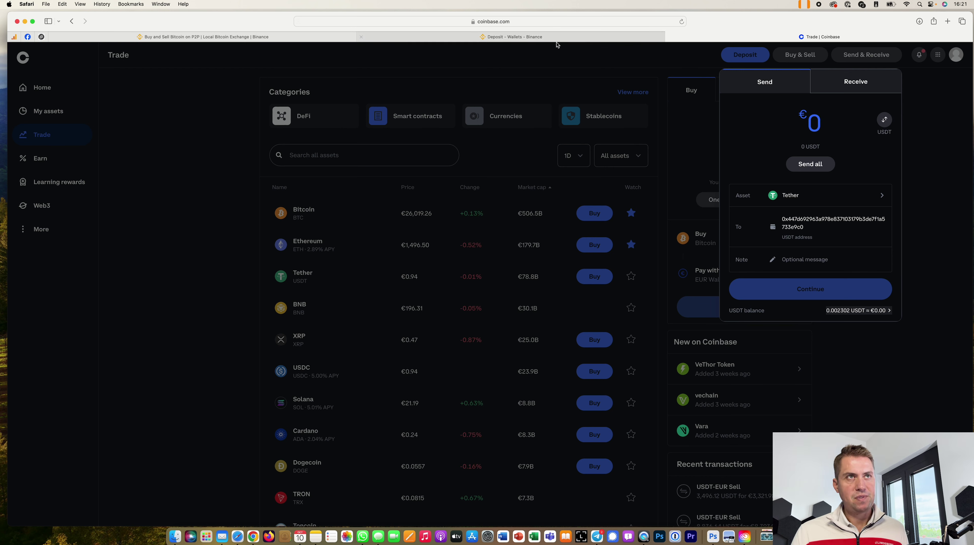
{"action": "mouse_move", "coordinate": [558, 39]}
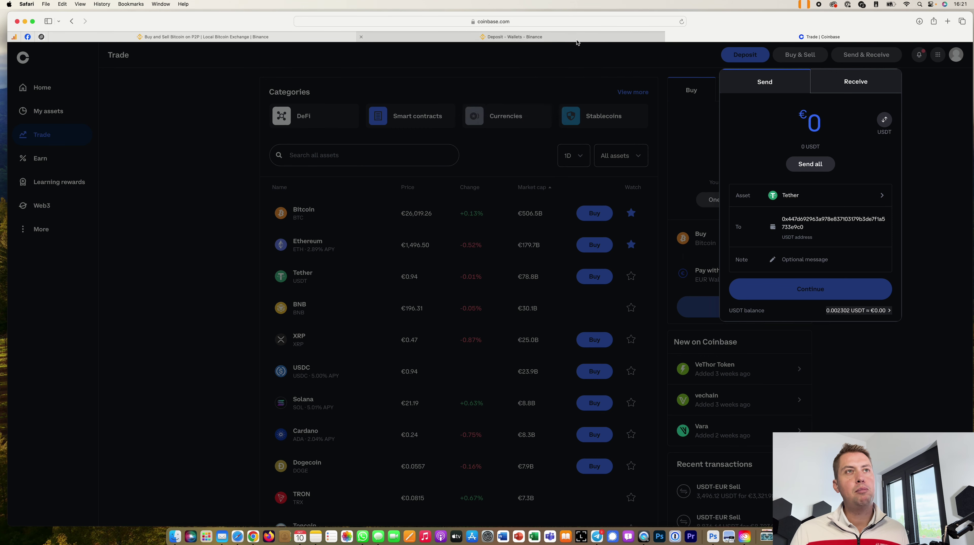
{"action": "left_click", "coordinate": [564, 37]}
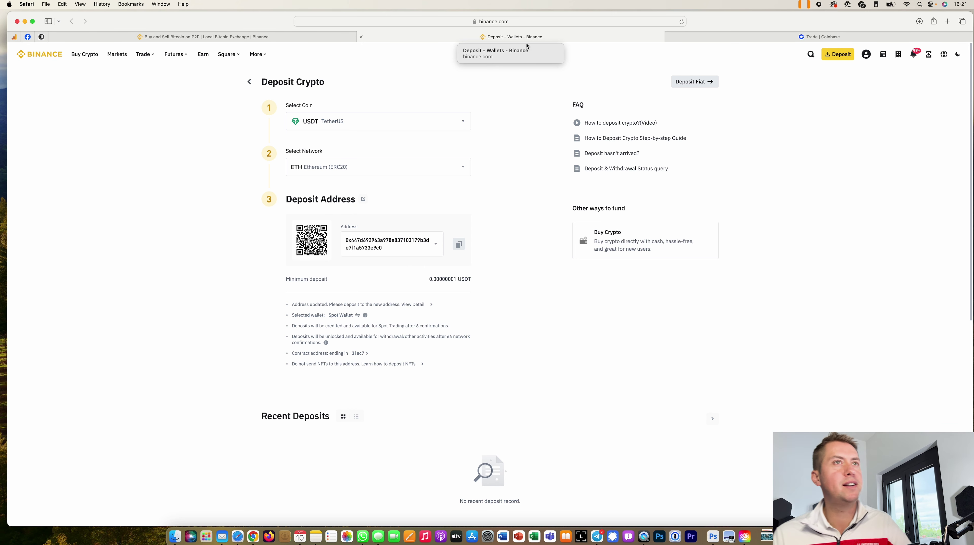
Go back to the Fiat and Spot overview and open the EUR Withdraw Fiat page.
{"action": "left_click", "coordinate": [247, 83]}
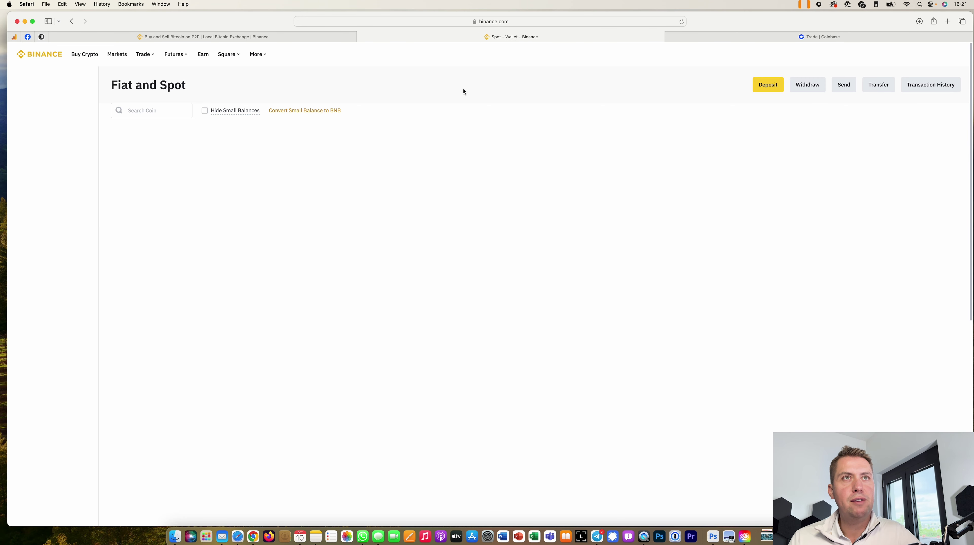
{"action": "left_click", "coordinate": [816, 88]}
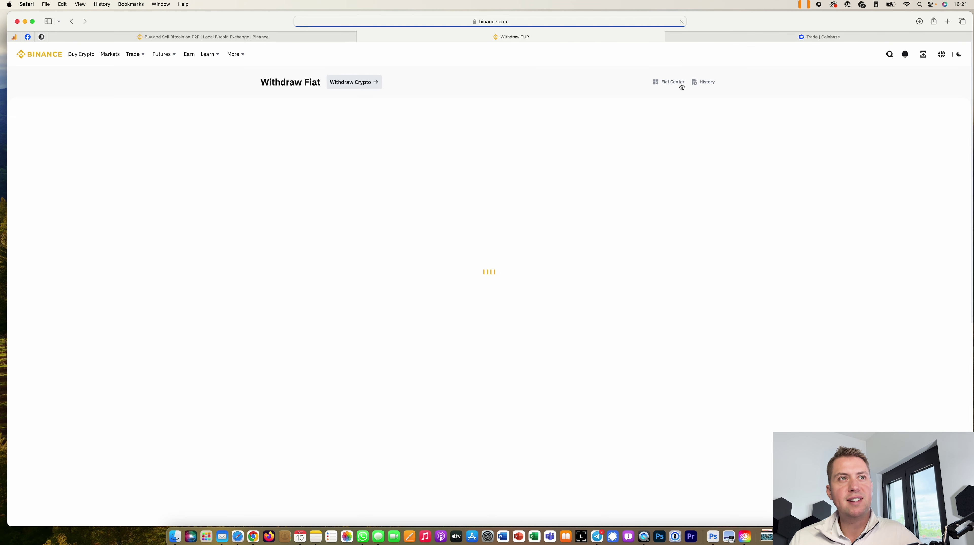